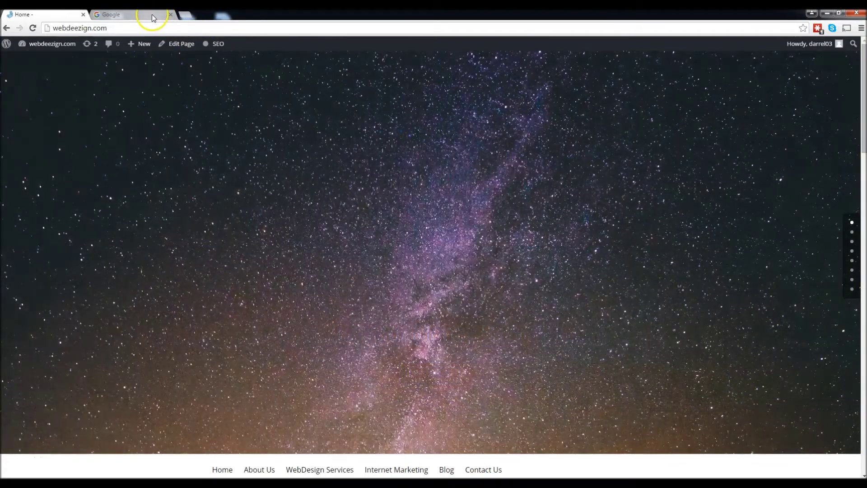
Switch from the webdeezign.com site to the Google search tab
left_click(151, 16)
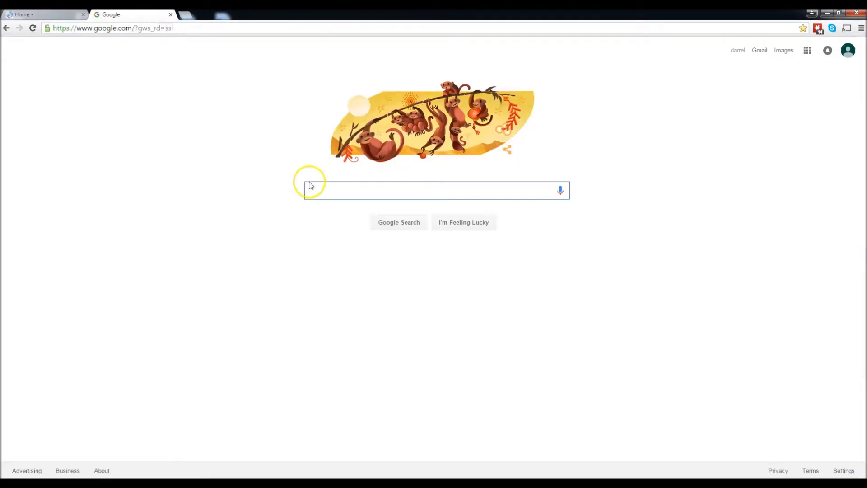
Search Google for 'google analytics' and open the Google Analytics product page
type("googl")
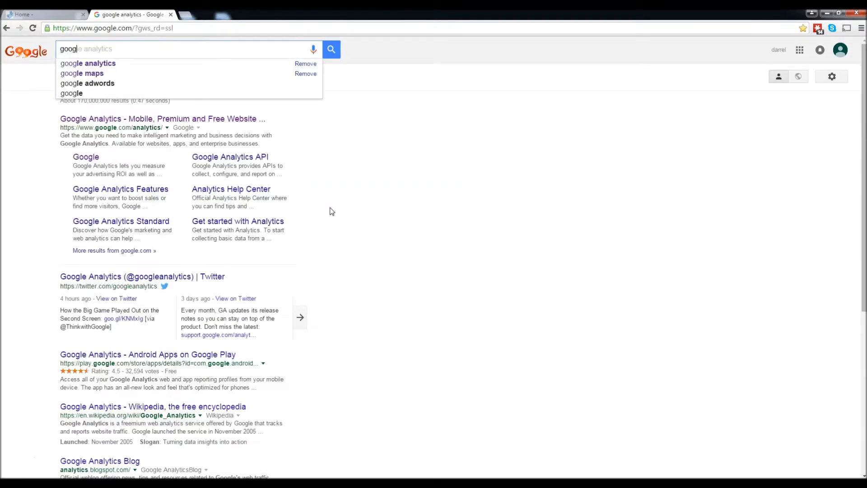
key("Tab")
key("Return")
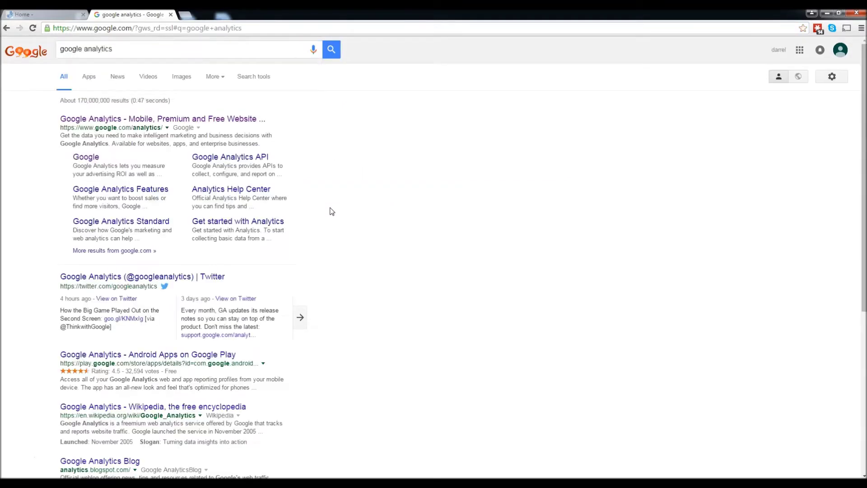
left_click(233, 121)
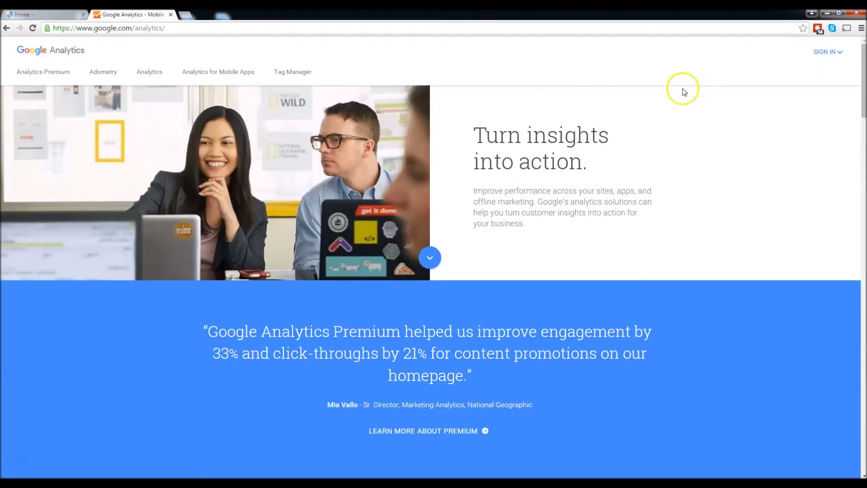
Choose Google Analytics from the SIGN IN menu and start signing up
left_click(816, 53)
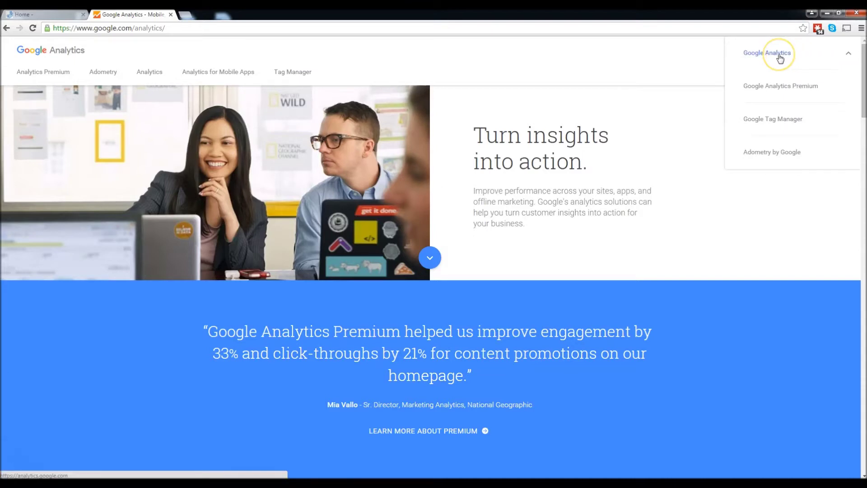
left_click(780, 56)
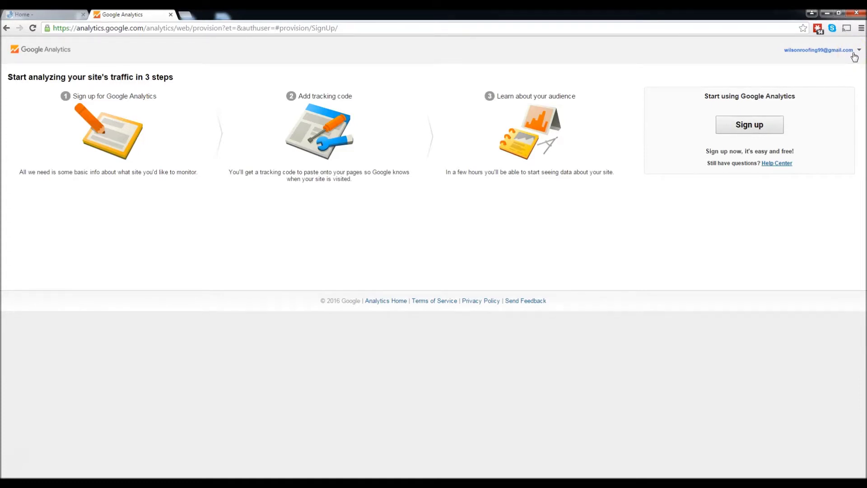
left_click(769, 128)
left_click(769, 127)
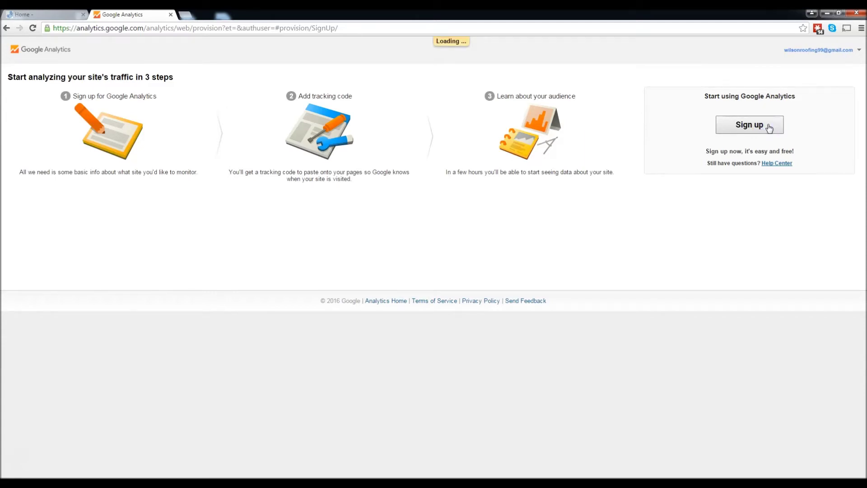
scroll(376, 177, "down", 1)
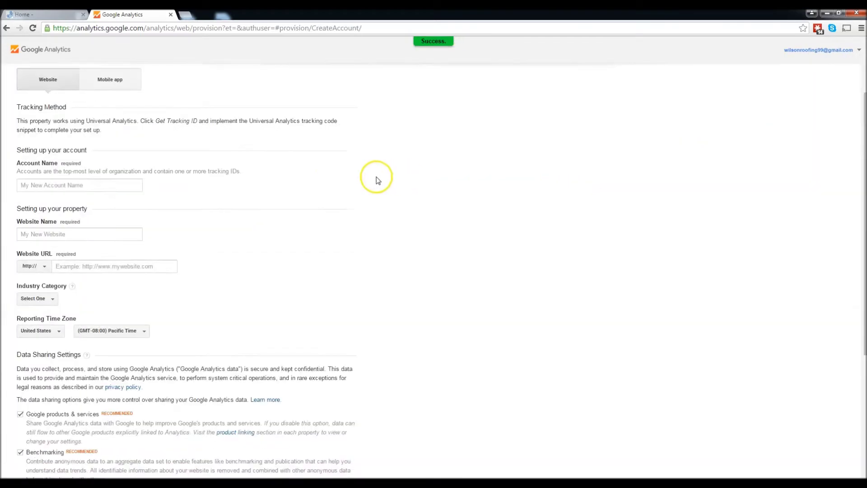
left_click(96, 183)
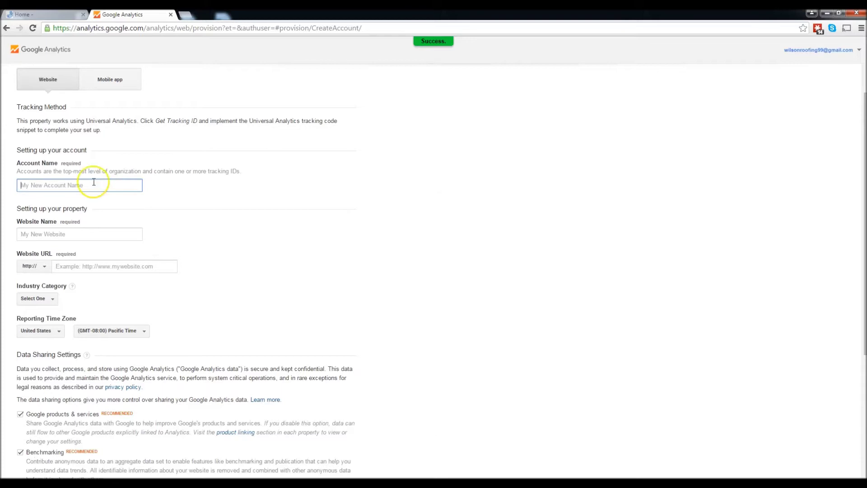
type("Darrel")
key("Tab")
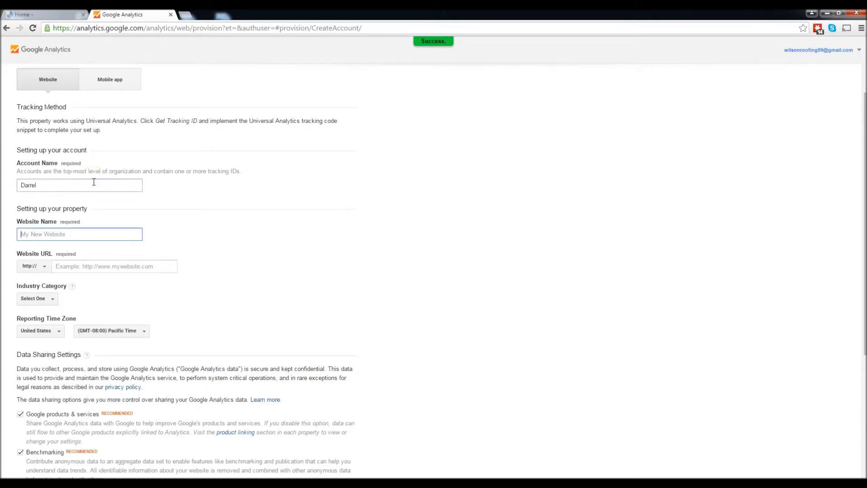
type("webdeezign")
key("Tab")
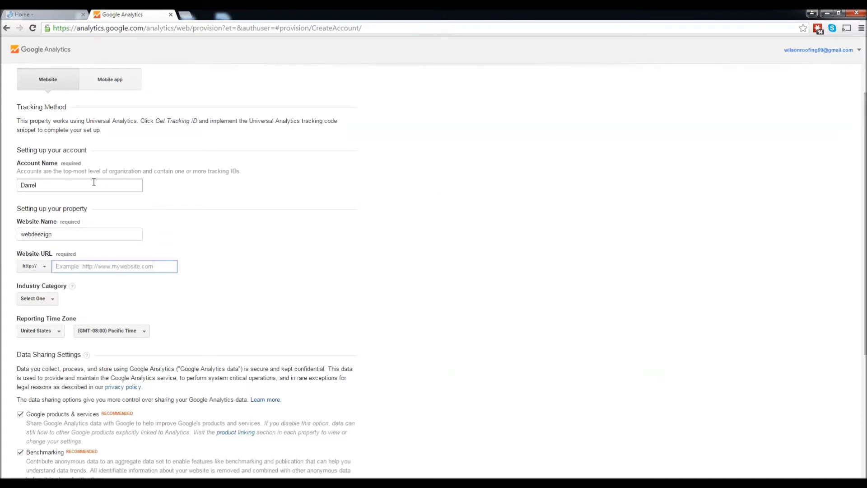
type("www.webdeezign.com")
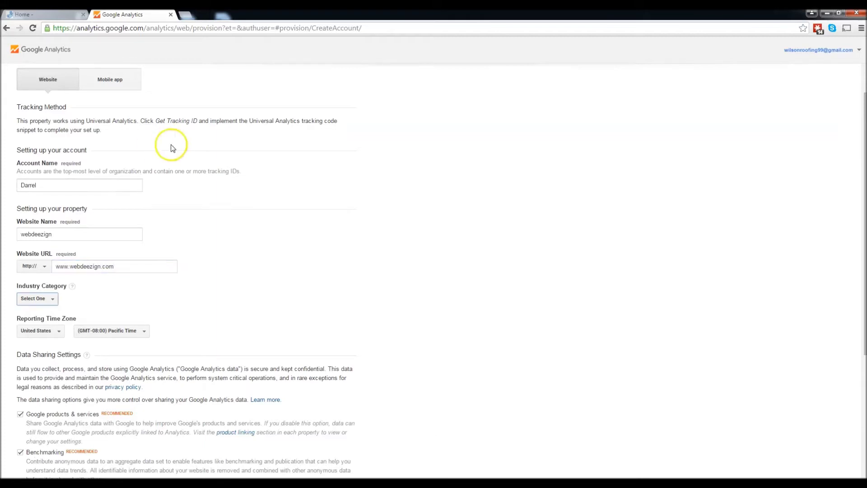
Set the industry category to Computers and Electronics
left_click(50, 299)
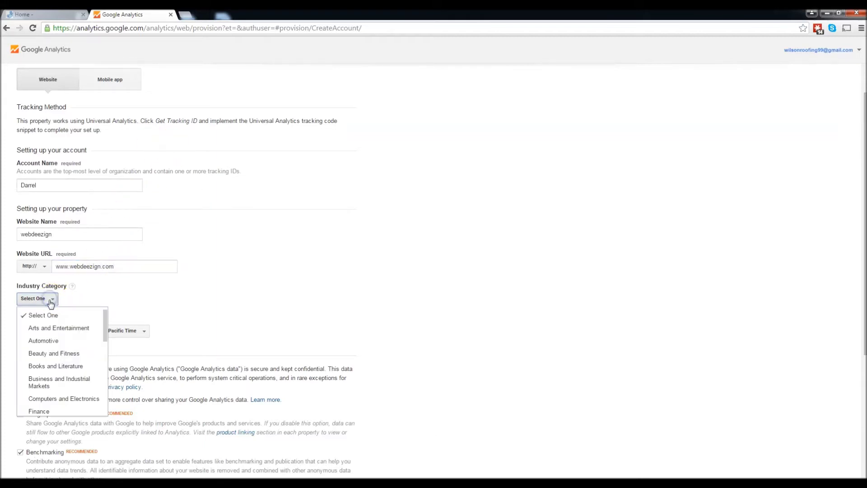
left_click(107, 344)
left_click_drag(107, 344, 108, 346)
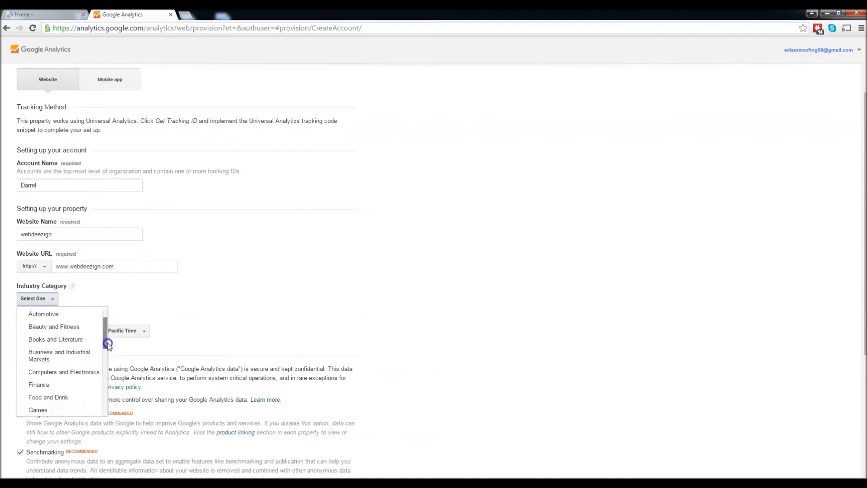
left_click(73, 372)
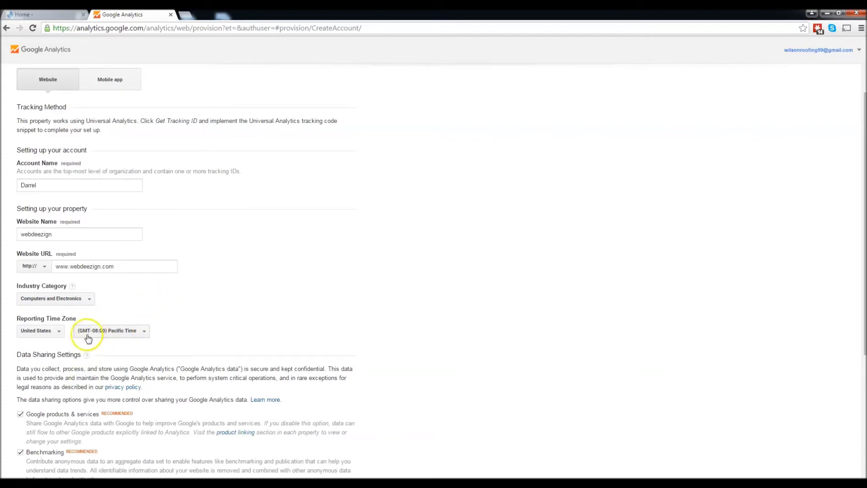
Uncheck Benchmarking, Technical support and Account specialists data sharing options
scroll(203, 300, "down", 4)
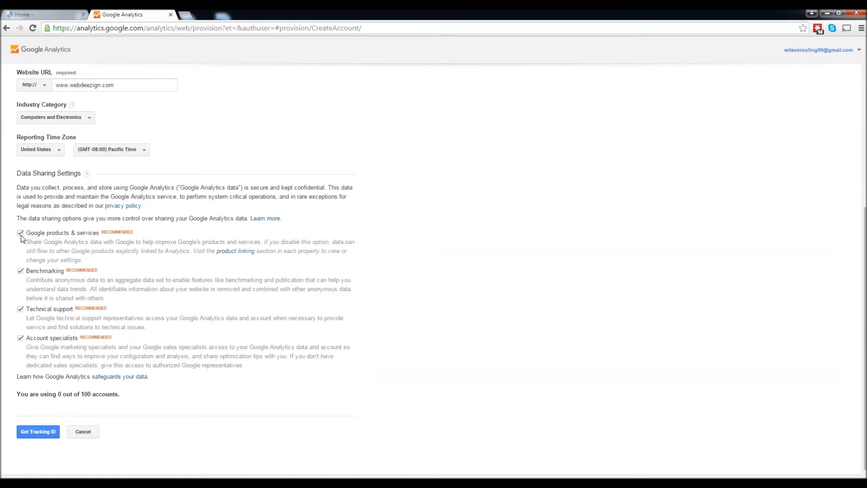
left_click(20, 271)
left_click(20, 309)
left_click(20, 338)
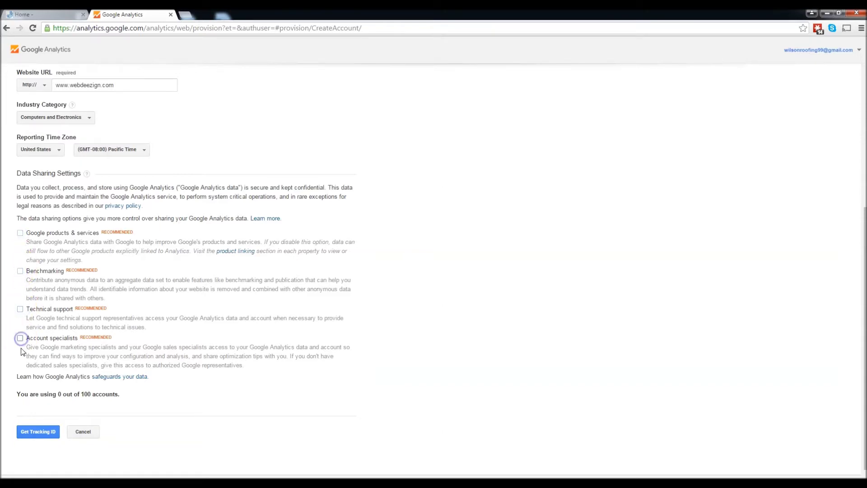
Request a tracking ID and accept the Google Analytics Terms of Service
left_click(32, 433)
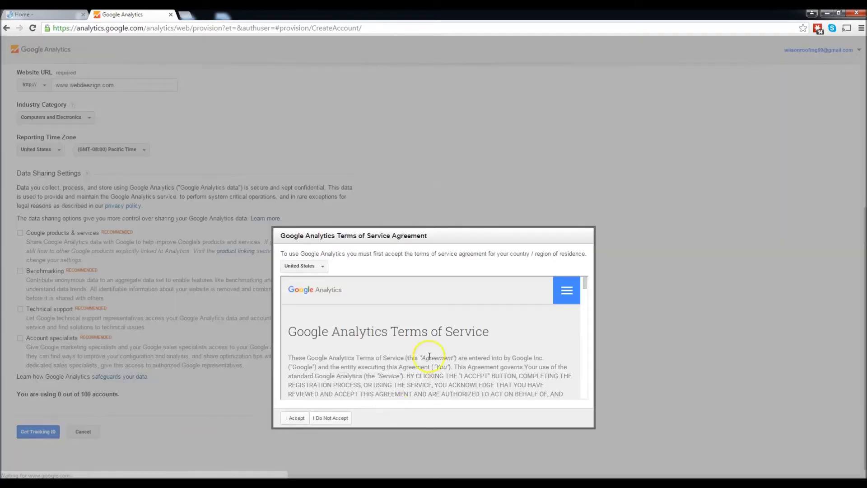
left_click_drag(437, 241, 410, 144)
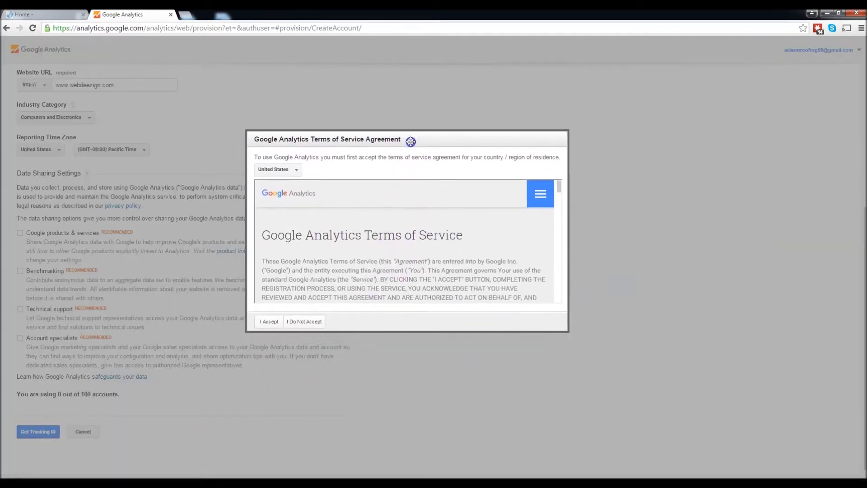
left_click_drag(559, 186, 559, 299)
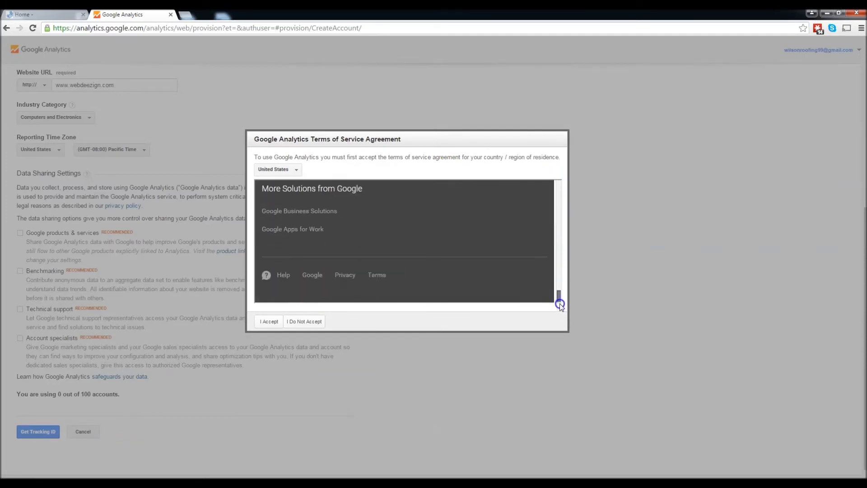
left_click(269, 322)
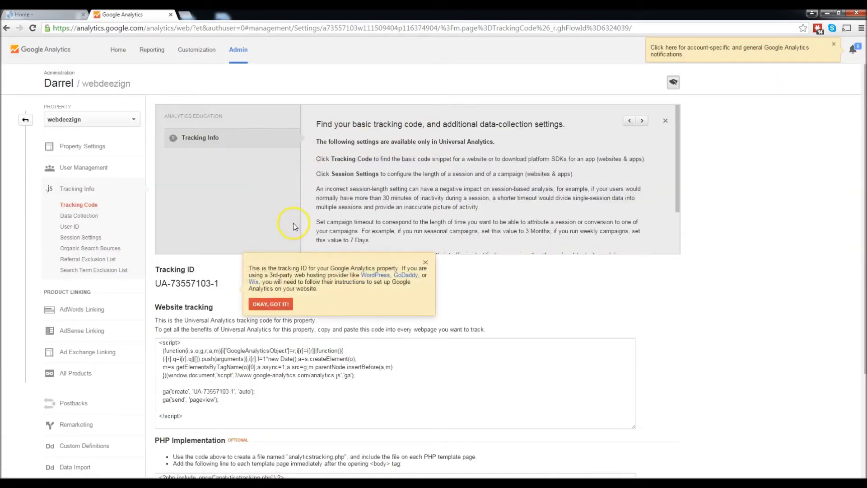
Dismiss the tracking ID tip and focus the website tracking code box
scroll(490, 313, "down", 2)
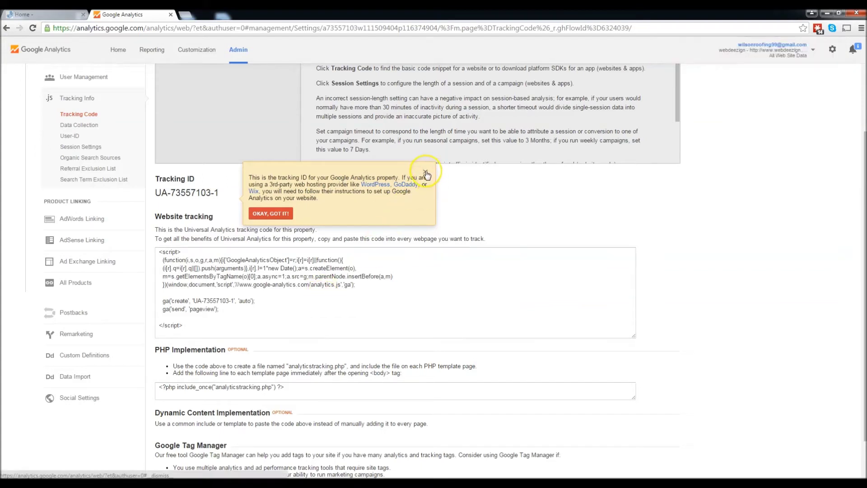
left_click(426, 174)
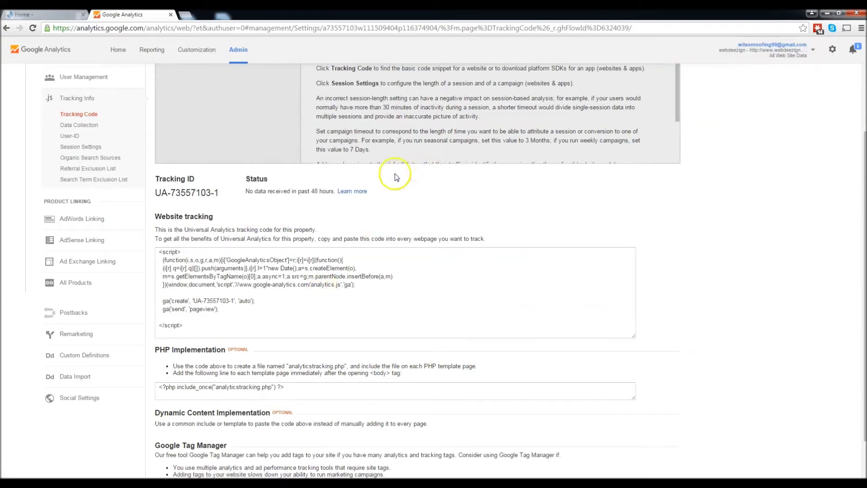
left_click(518, 267)
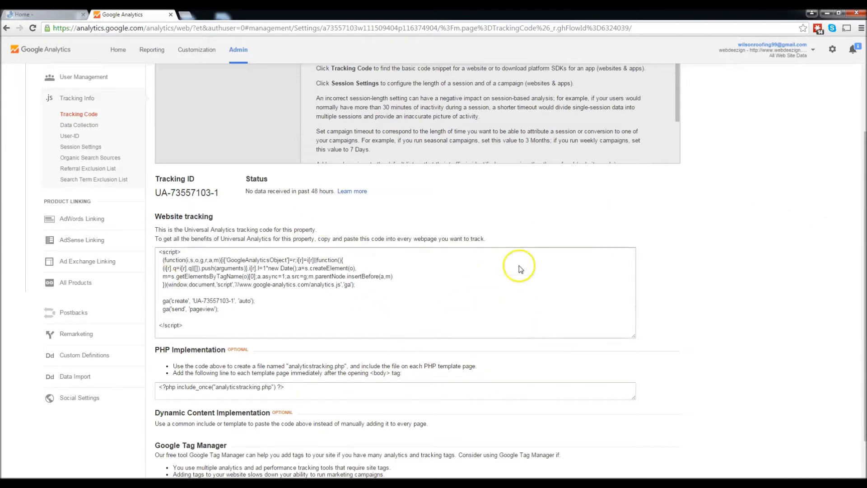
Go to the WordPress dashboard's Plugins > Add New page
left_click(68, 14)
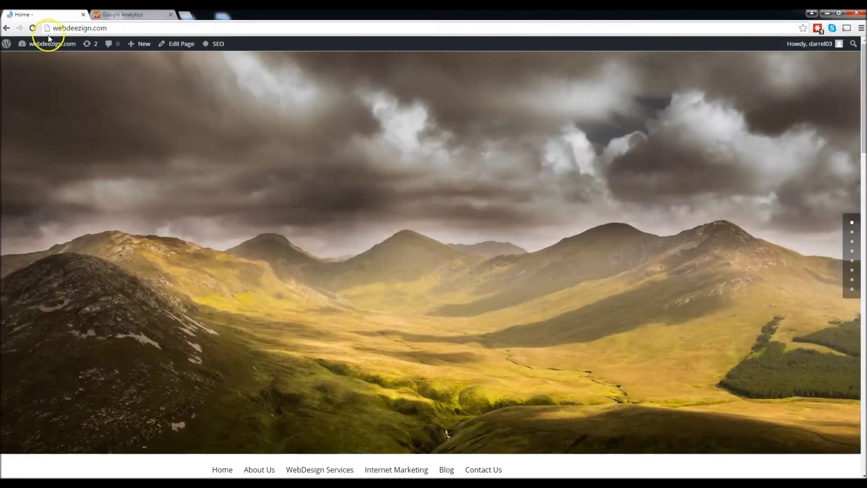
mouse_move(48, 44)
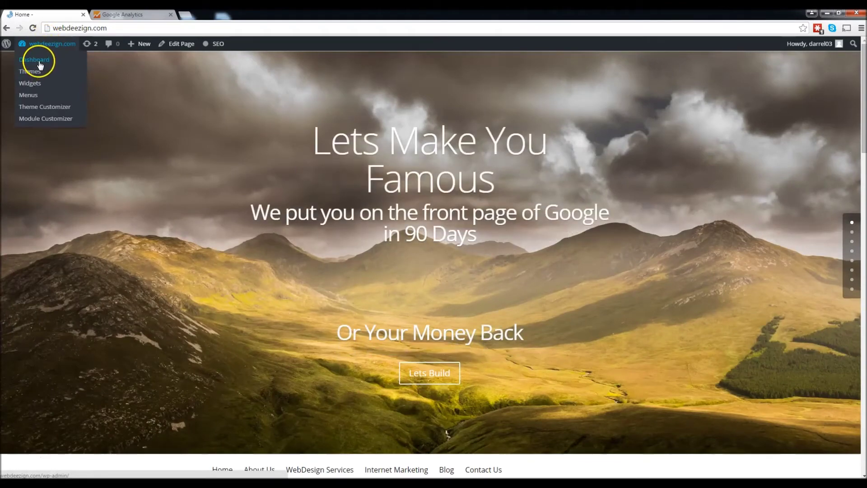
left_click(39, 63)
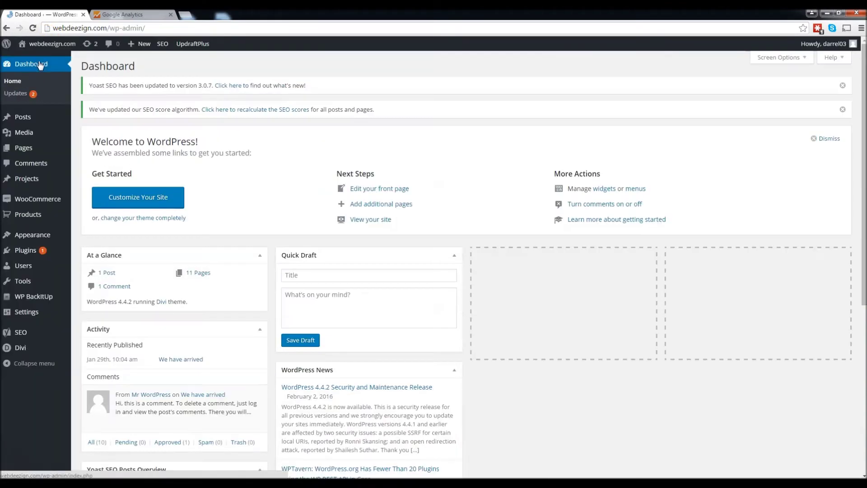
mouse_move(35, 249)
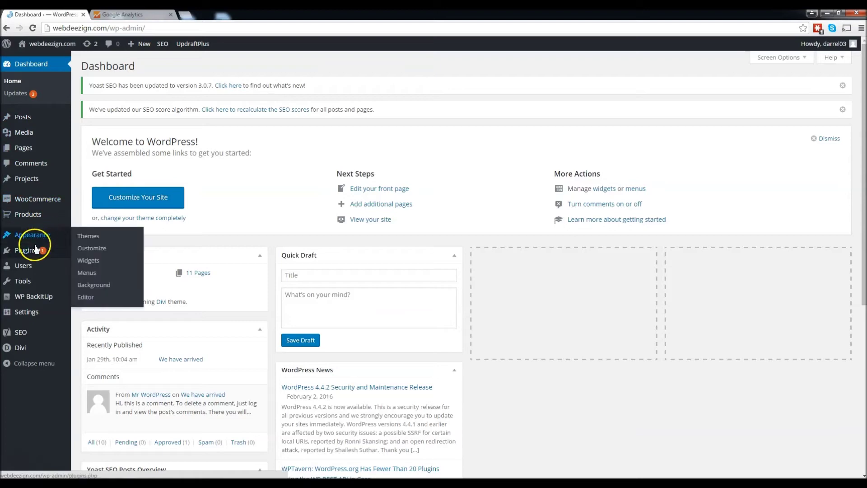
left_click(100, 265)
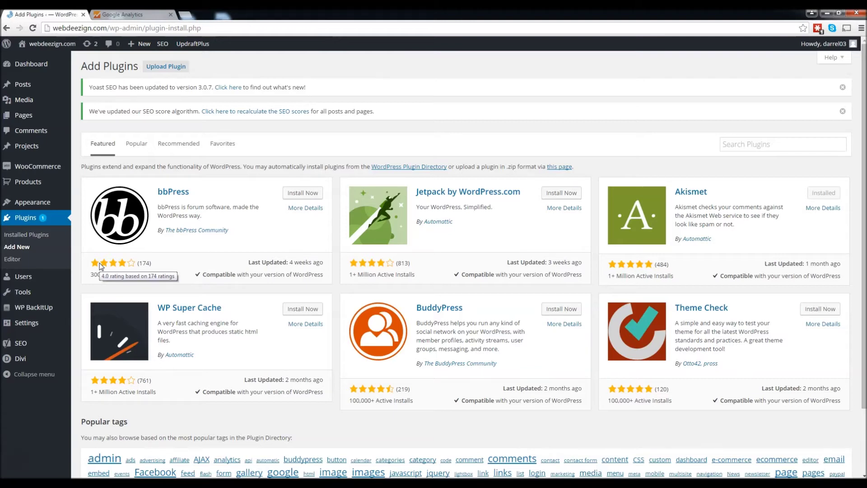
Search the plugin directory for 'google analytics'
left_click(762, 142)
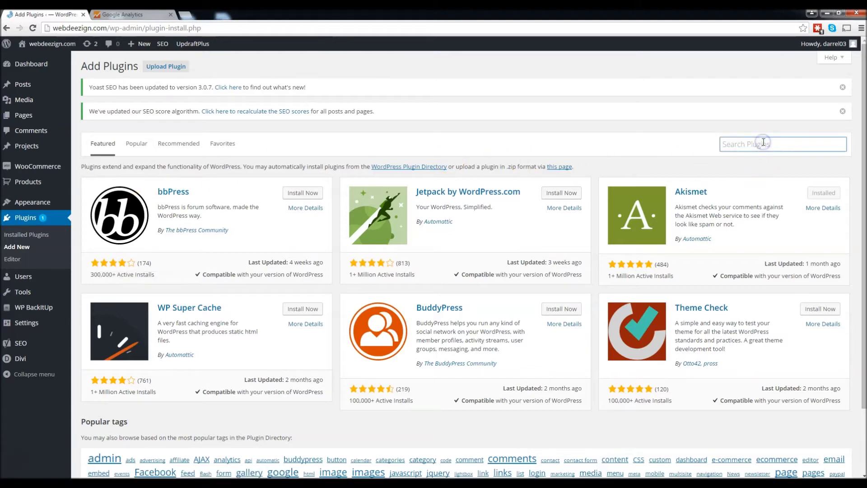
type("googl")
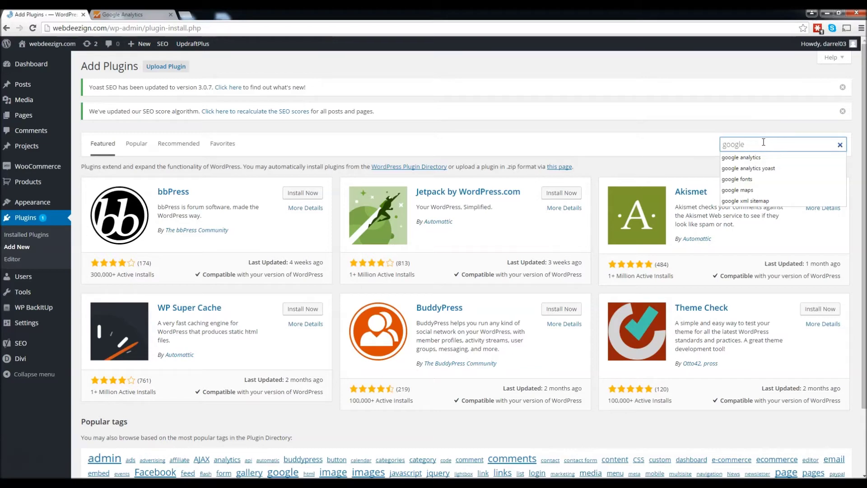
type("e")
key("Down")
key("Return")
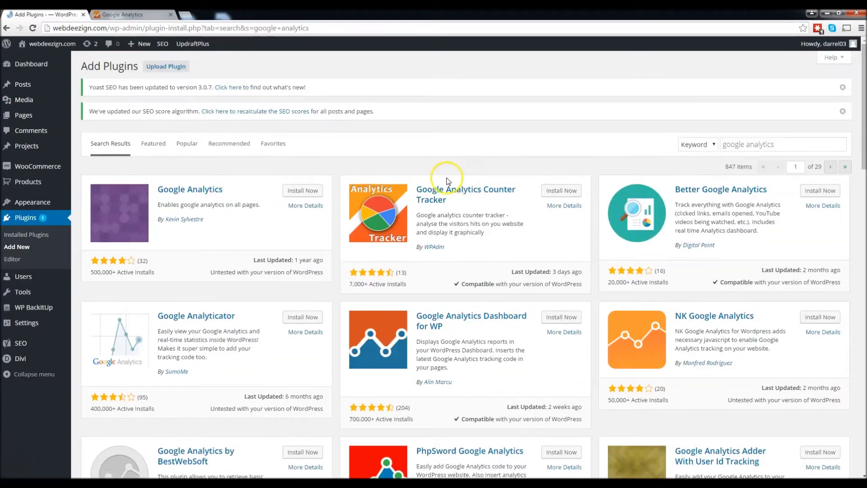
Install and activate the Google Analytics 1.0.6 plugin
left_click(303, 194)
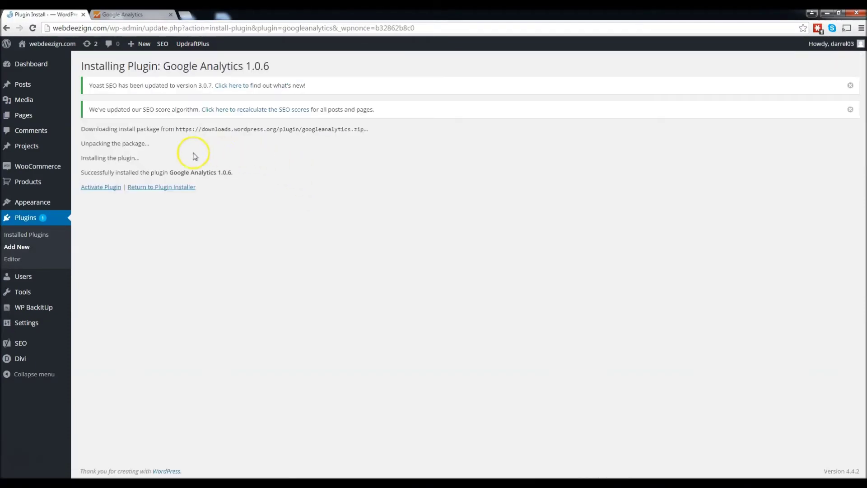
left_click(96, 192)
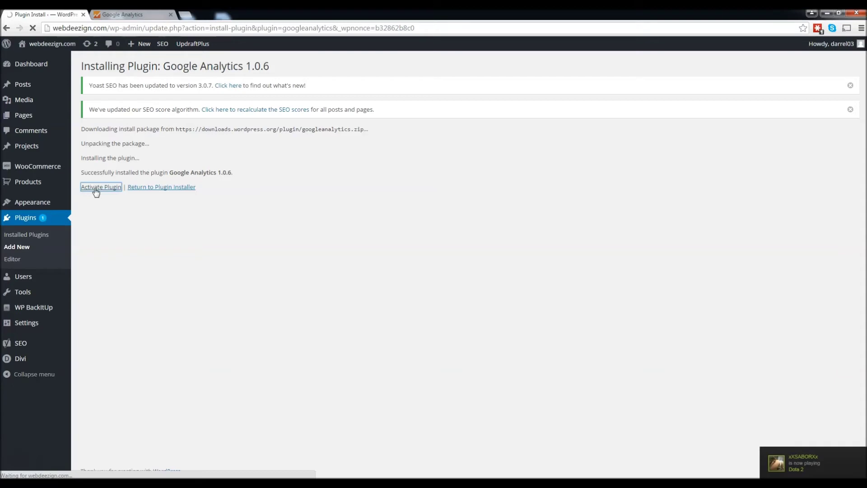
left_click(93, 192)
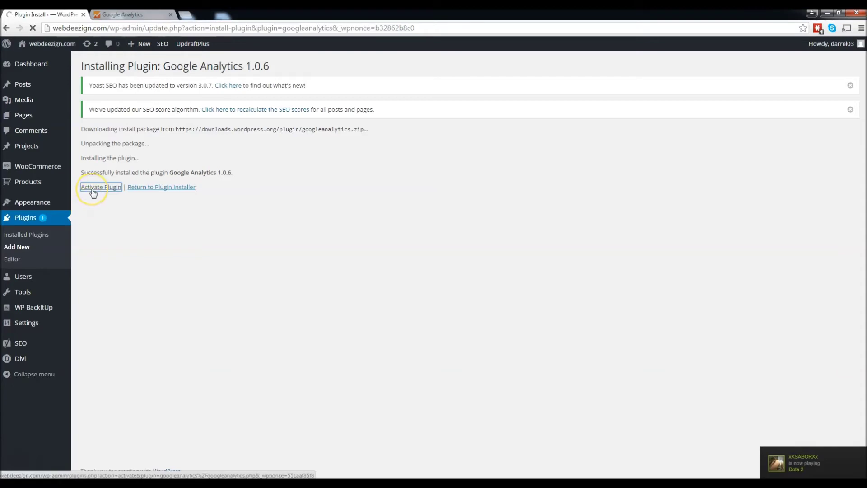
left_click(96, 191)
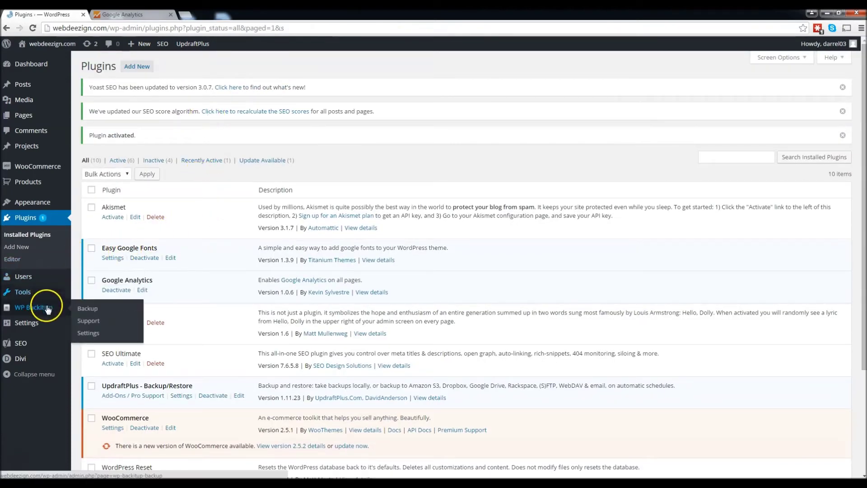
Open the Google Analytics plugin settings and copy the Tracking ID from Analytics
mouse_move(50, 322)
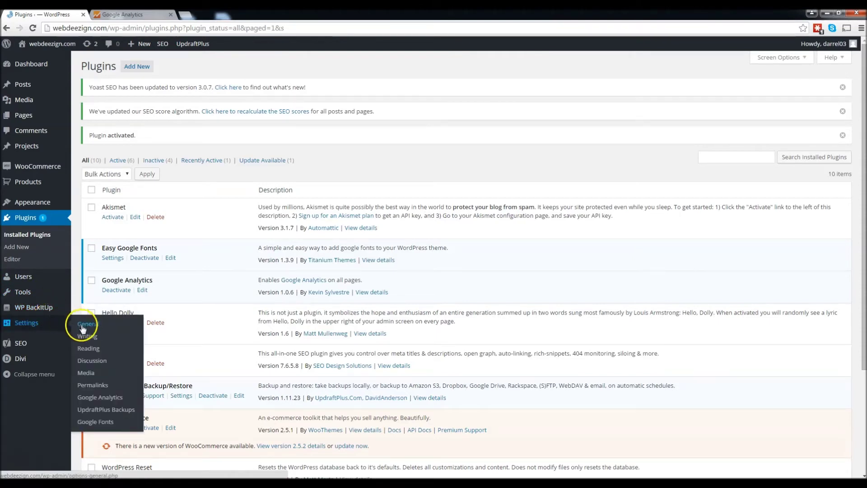
left_click(99, 398)
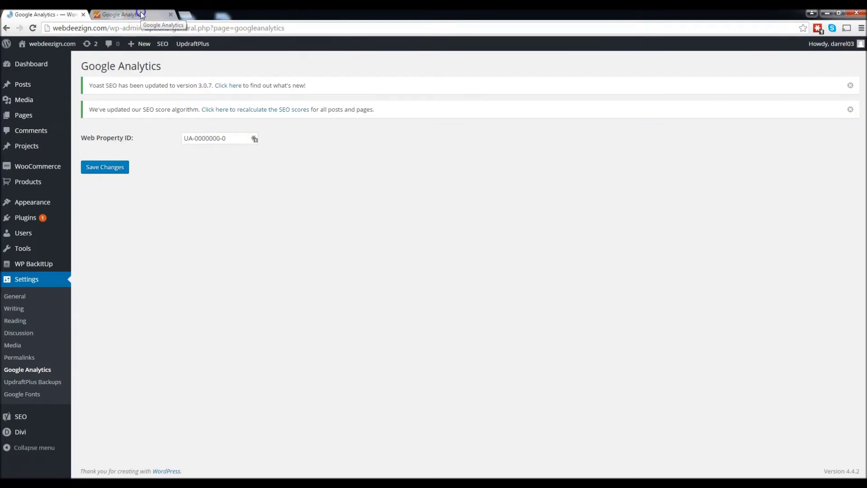
left_click(140, 11)
left_click_drag(220, 193, 164, 193)
right_click(162, 193)
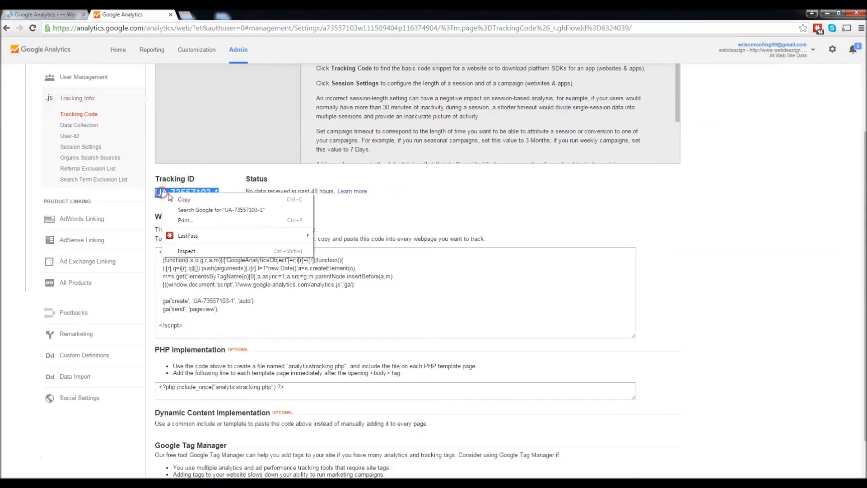
left_click(185, 199)
Paste the tracking ID over the UA-0000000-0 Web Property ID and save
left_click(42, 14)
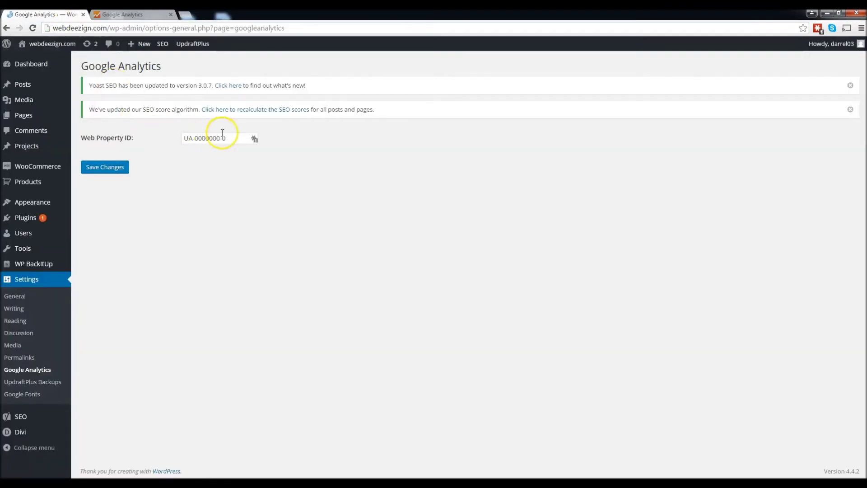
left_click_drag(239, 138, 157, 136)
key("ctrl+v")
left_click(116, 172)
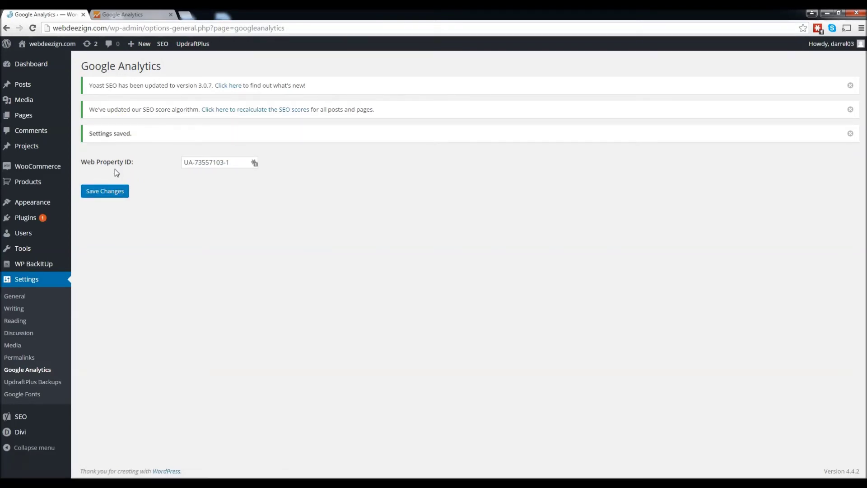
Go to Analytics Home, save communication preferences, and open All Web Site Data
left_click(117, 17)
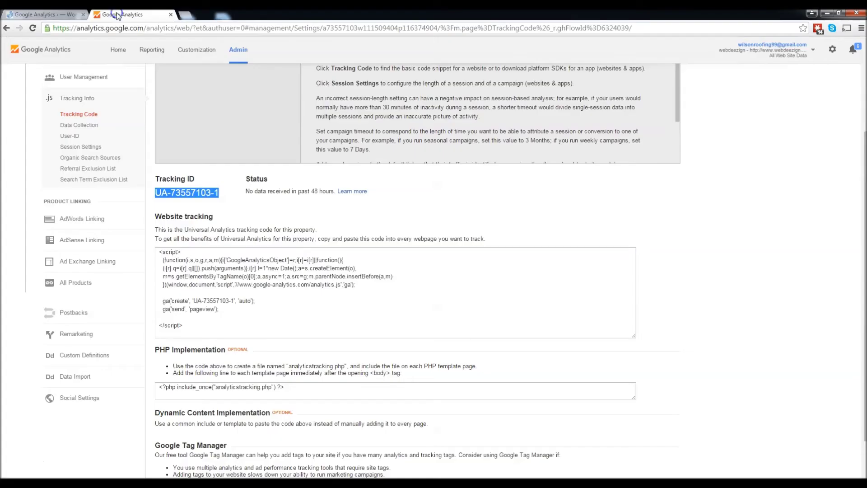
scroll(528, 206, "up", 2)
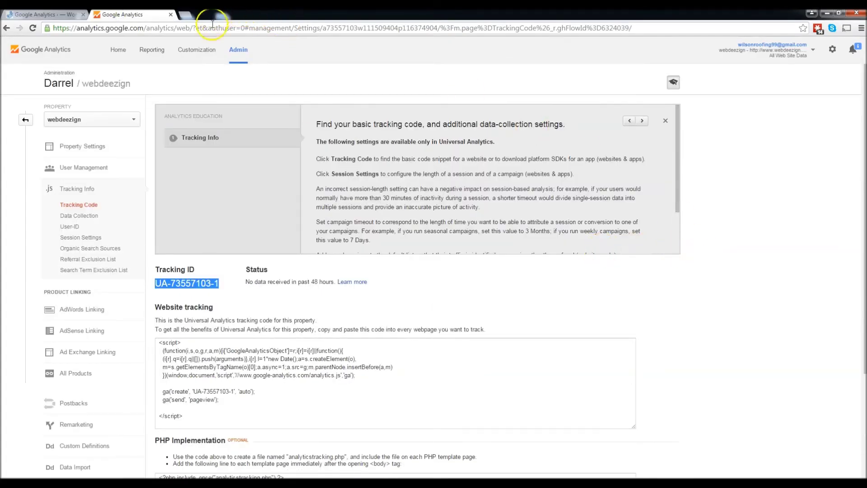
left_click(123, 54)
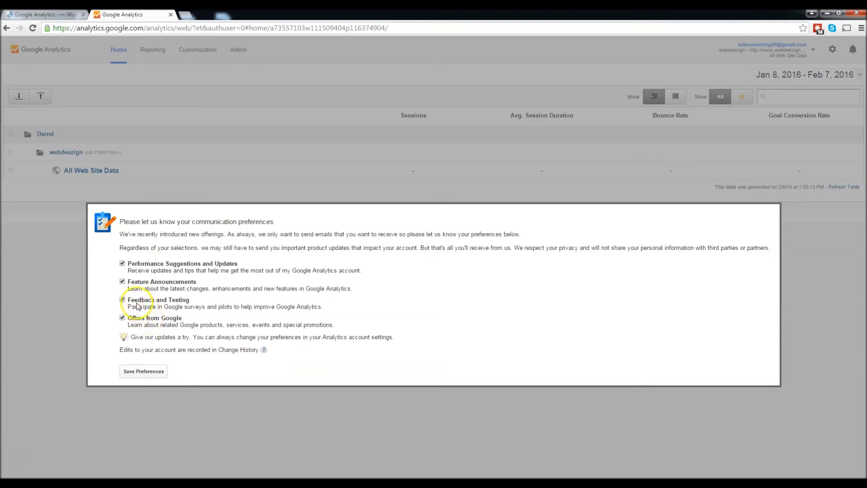
left_click(137, 373)
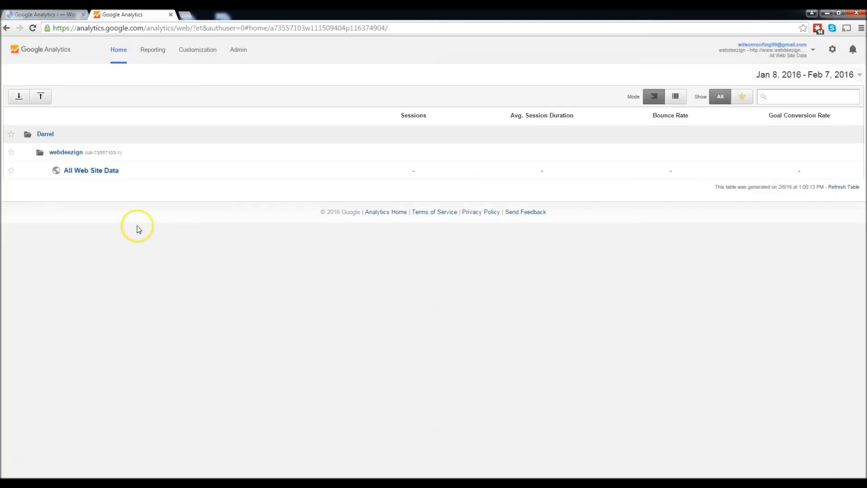
left_click(97, 170)
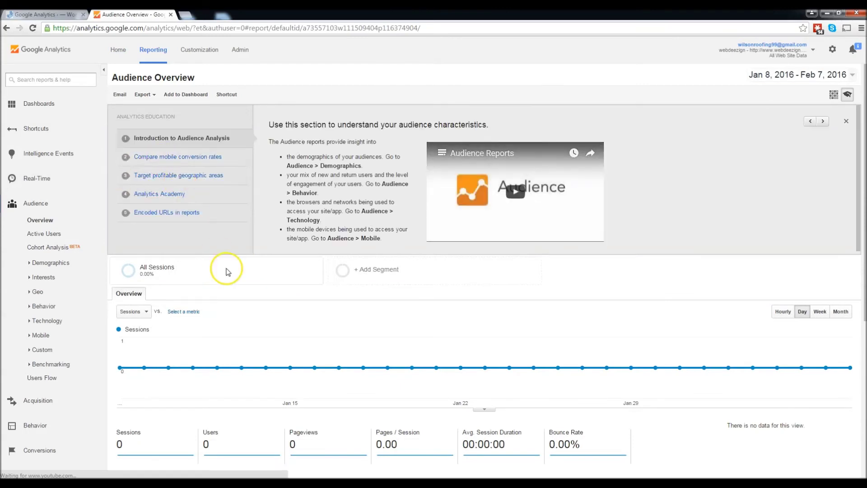
scroll(224, 269, "down", 2)
scroll(221, 261, "down", 1)
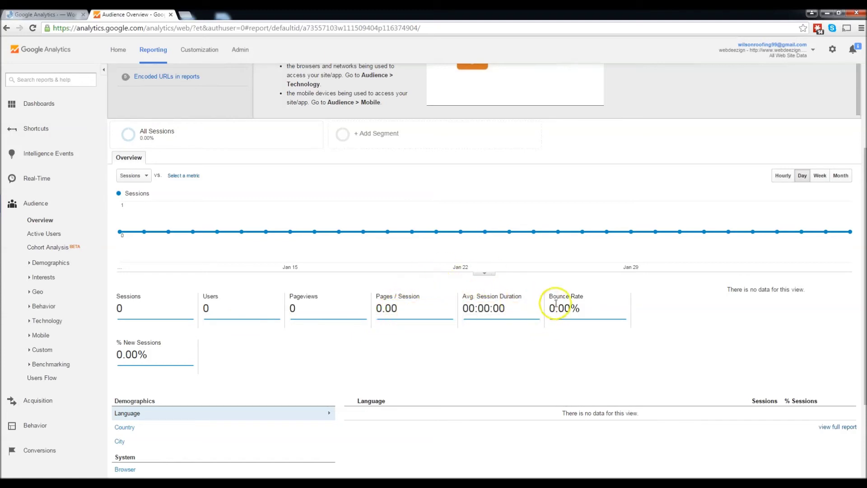
mouse_move(563, 303)
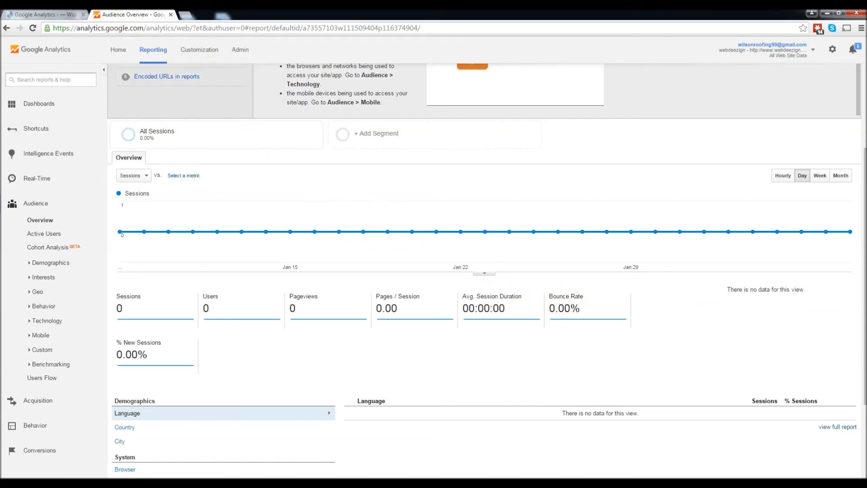
left_click(41, 14)
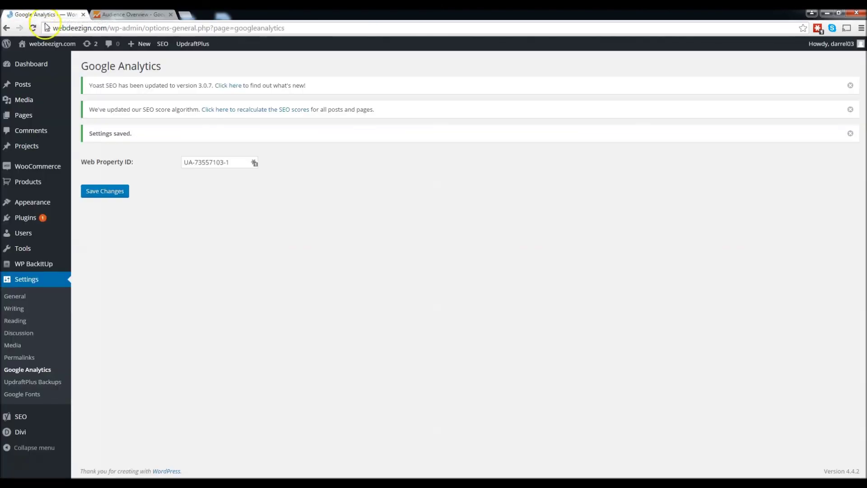
Reveal the Visit Site option under the webdeezign.com site name in the WordPress admin bar
mouse_move(53, 52)
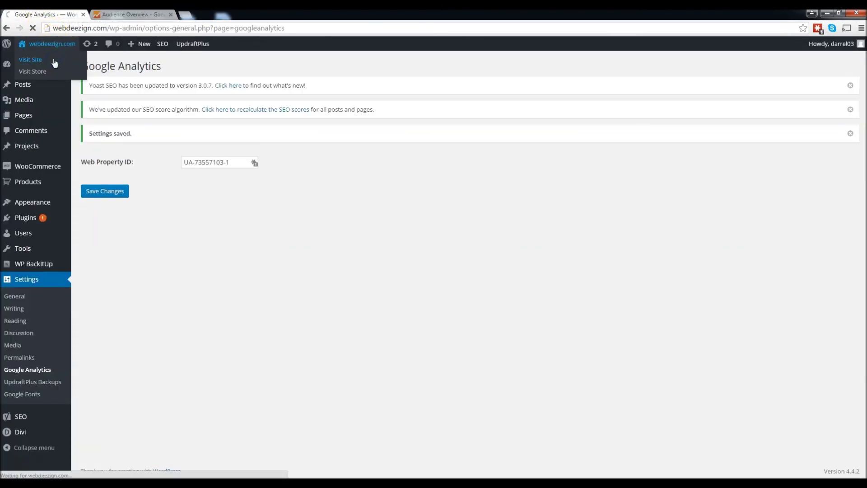